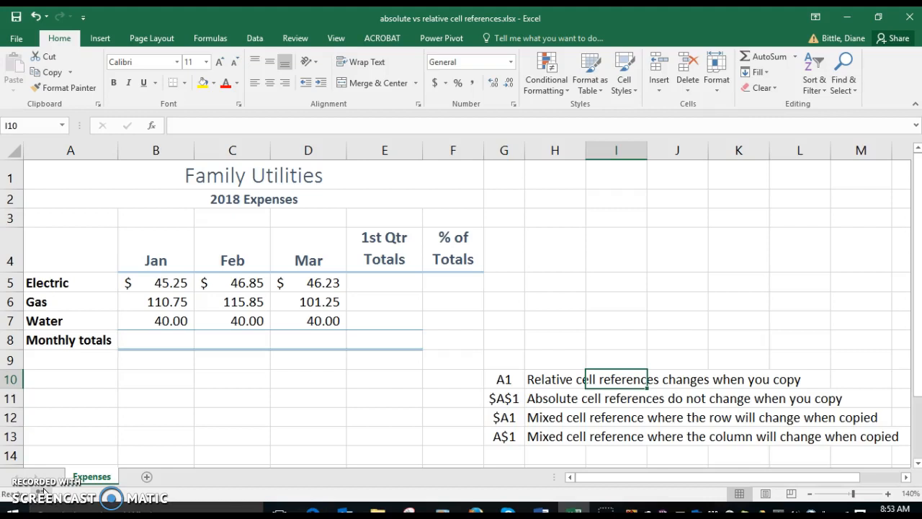
# Total the Electric row in E5 with AutoSum over B5:D5 and copy the formula down through E7
pyautogui.click(569, 379)
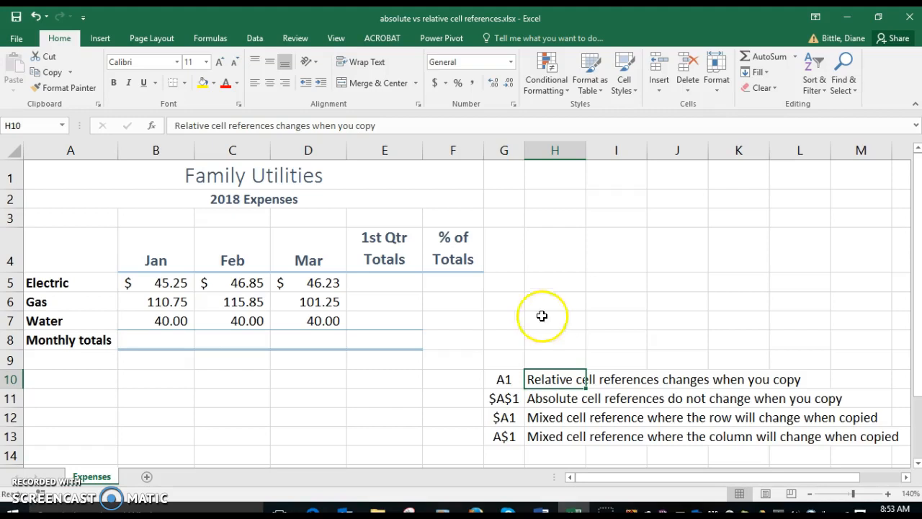
pyautogui.click(406, 286)
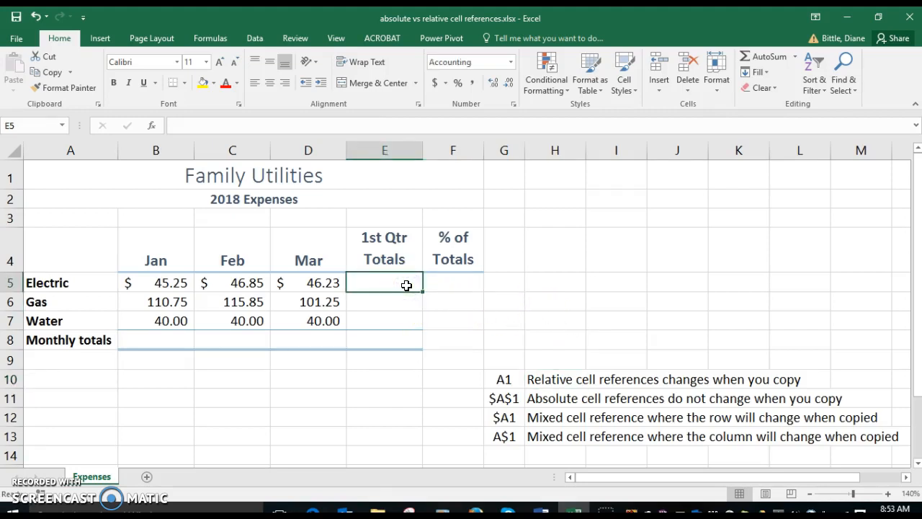
pyautogui.click(428, 280)
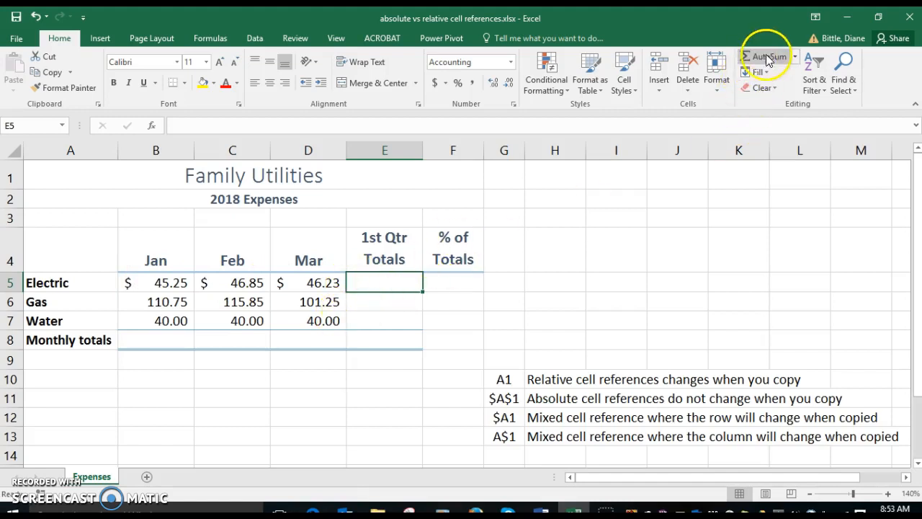
pyautogui.click(788, 55)
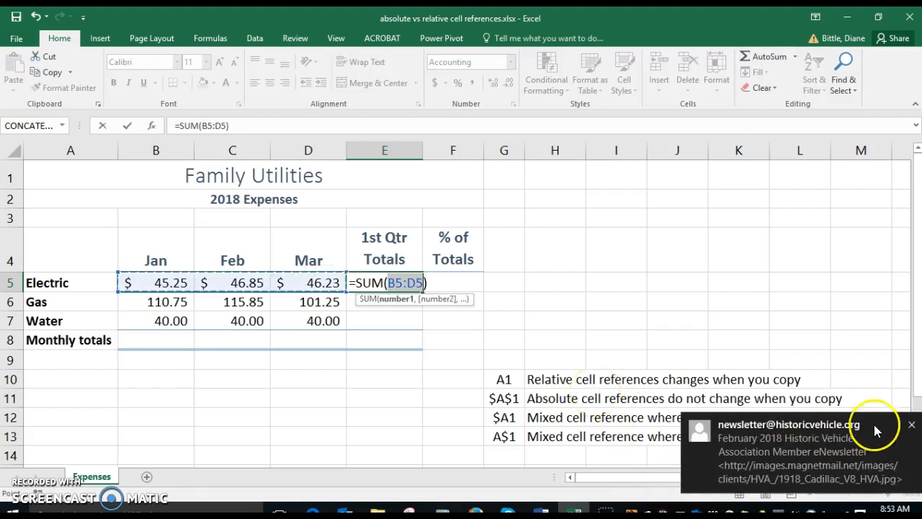
pyautogui.click(911, 424)
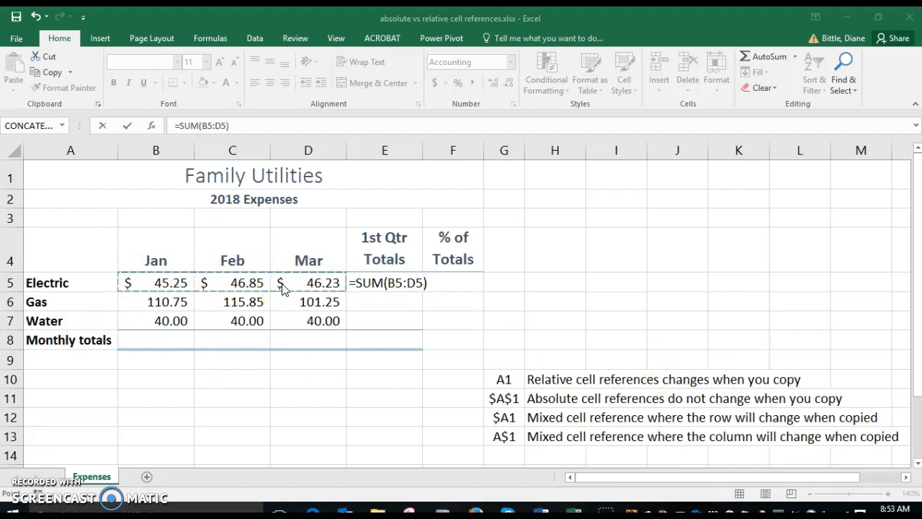
pyautogui.click(249, 272)
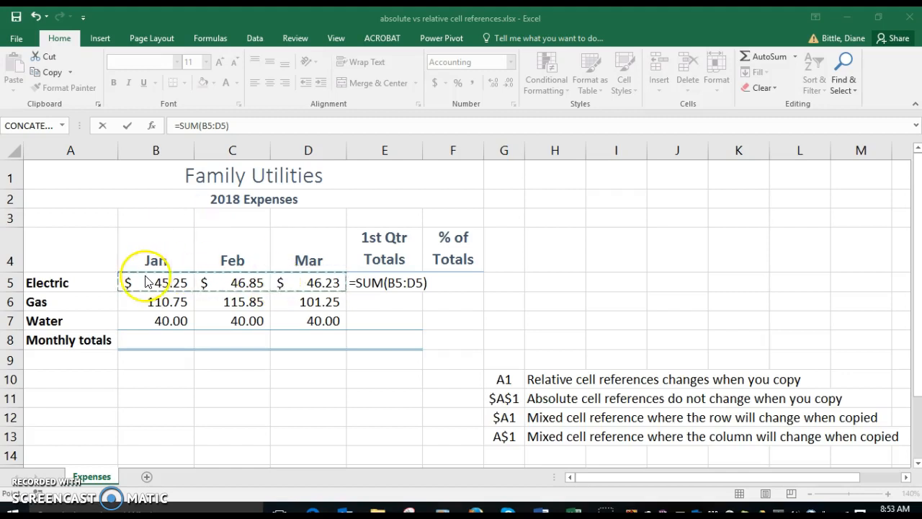
pyautogui.click(128, 125)
pyautogui.click(126, 126)
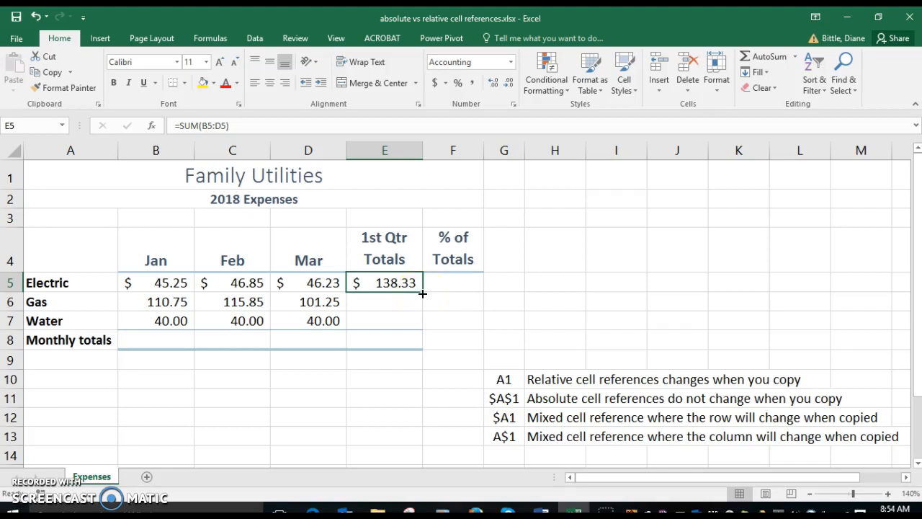
pyautogui.moveTo(422, 293); pyautogui.dragTo(418, 328)
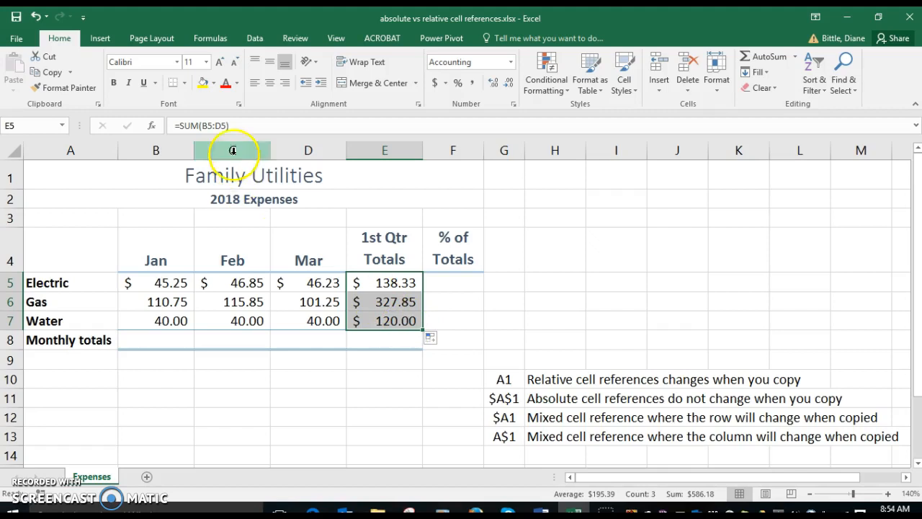
# Examine the row references in the 1st Qtr Totals formulas for Electric, Gas and Water in E5 through E7
pyautogui.click(380, 280)
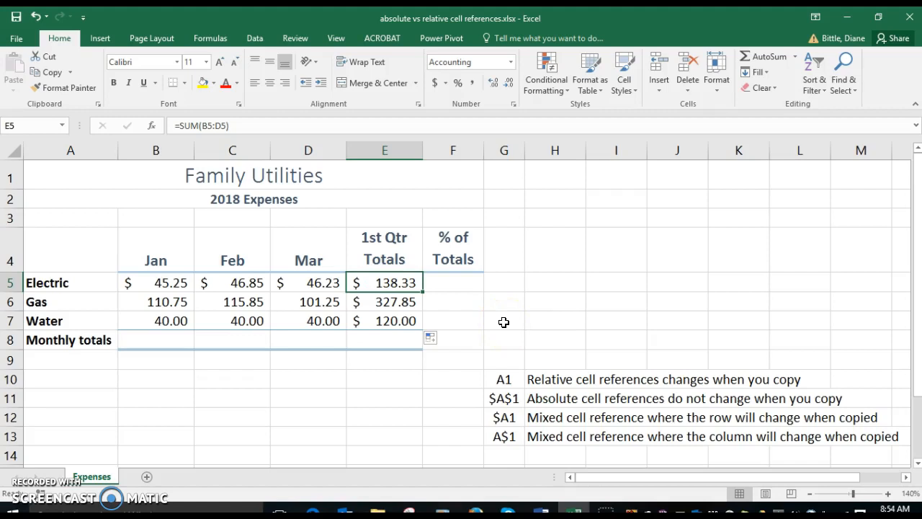
pyautogui.doubleClick(394, 284)
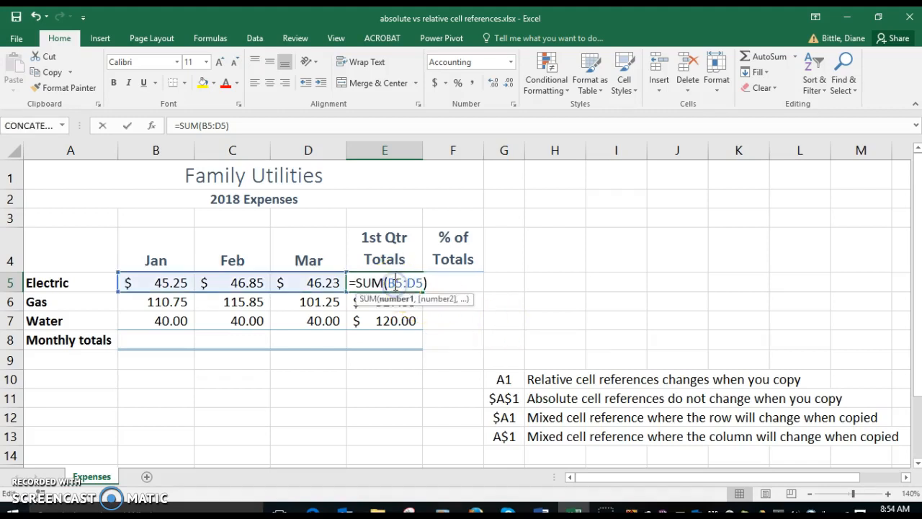
pyautogui.press('Return')
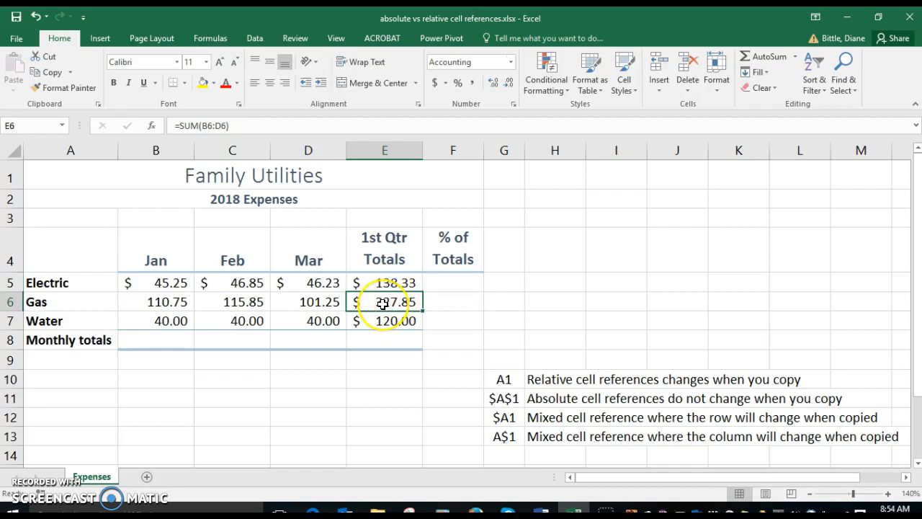
pyautogui.doubleClick(382, 303)
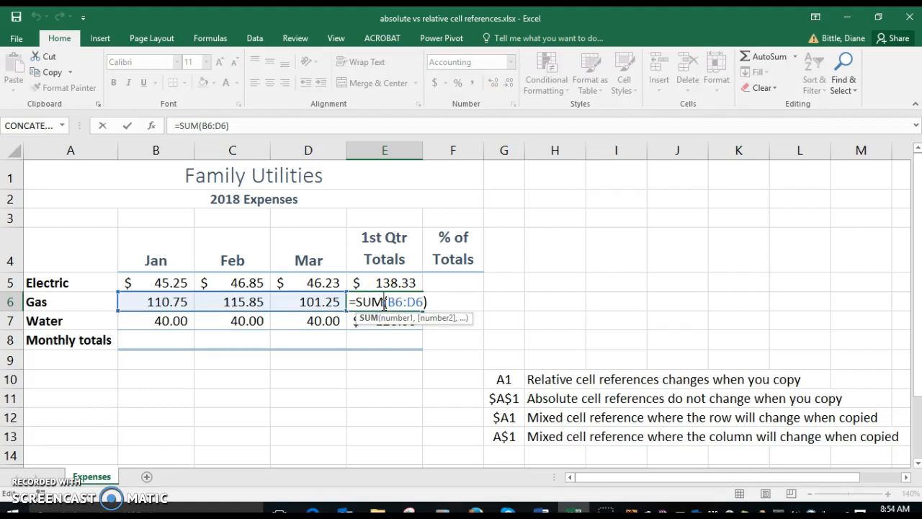
pyautogui.press('Return')
pyautogui.click(381, 319)
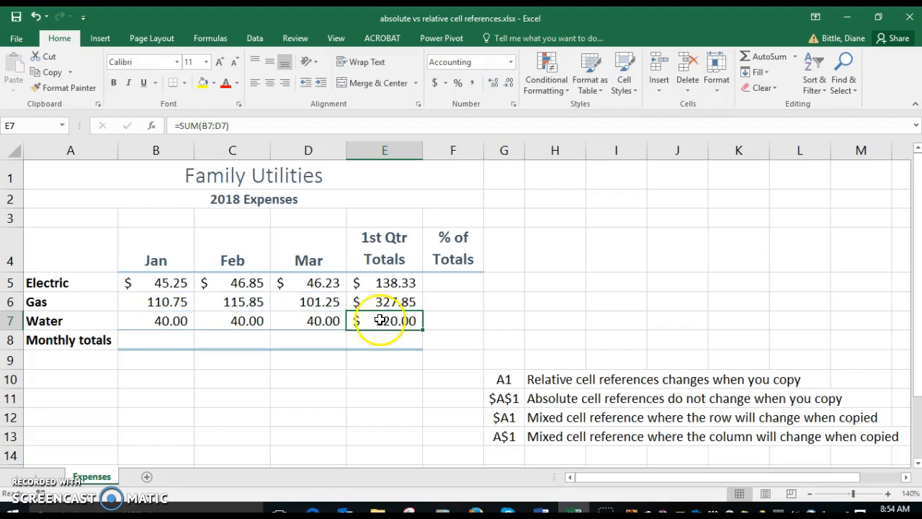
pyautogui.doubleClick(381, 320)
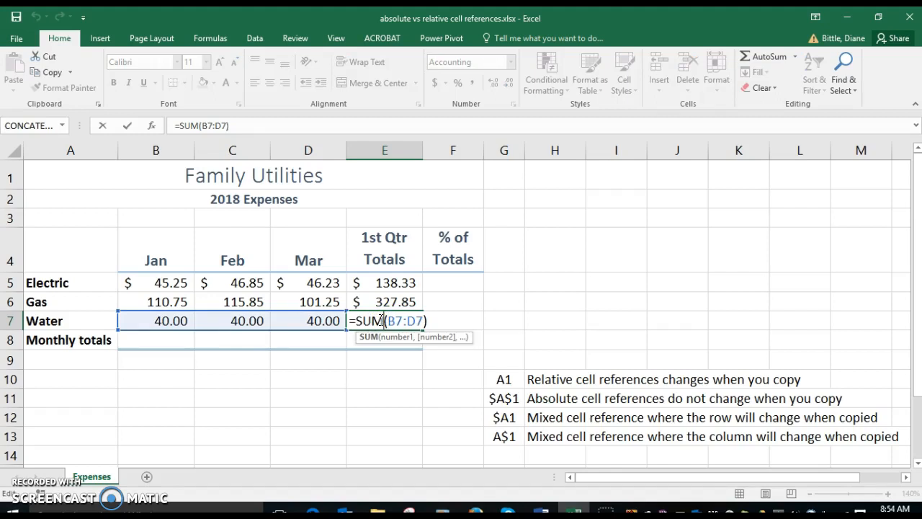
pyautogui.press('Return')
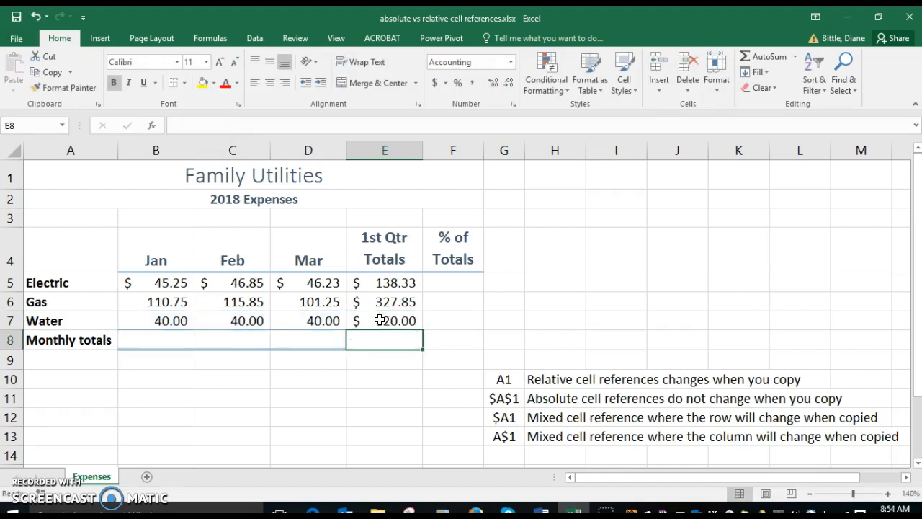
pyautogui.click(383, 281)
pyautogui.doubleClick(382, 281)
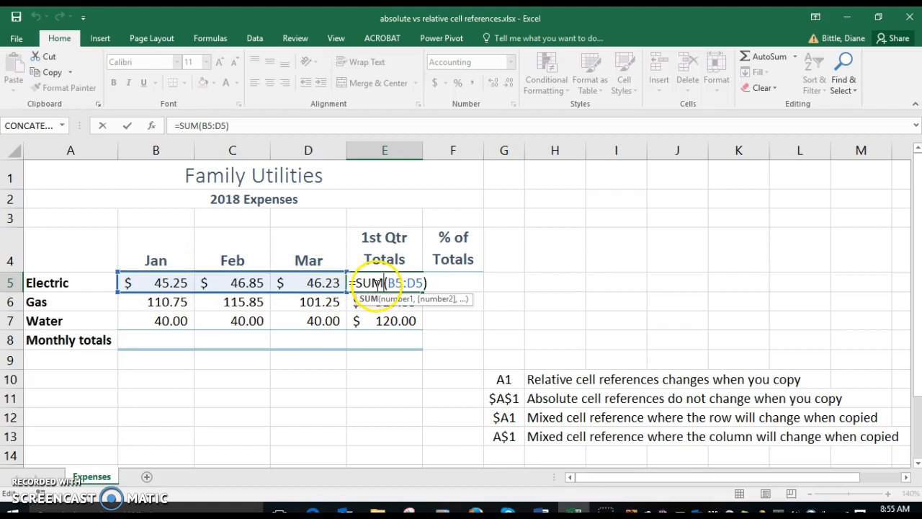
pyautogui.press('Return')
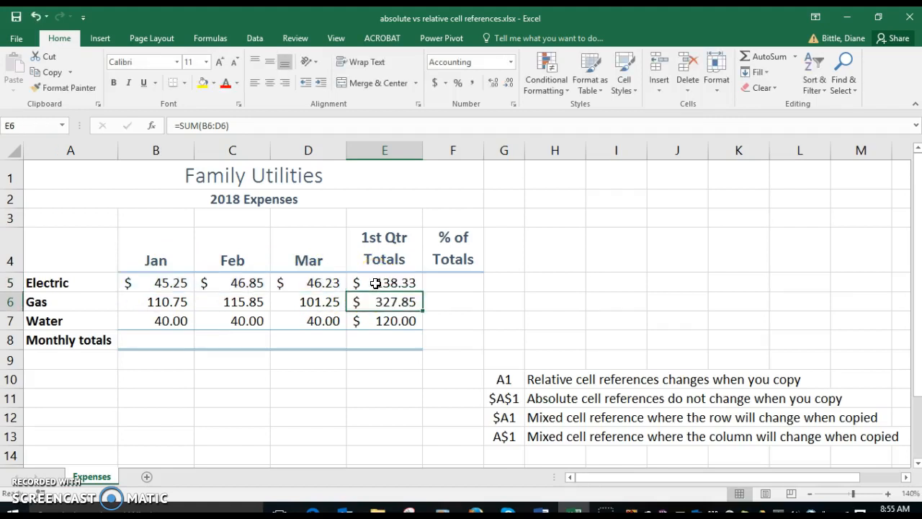
pyautogui.doubleClick(373, 302)
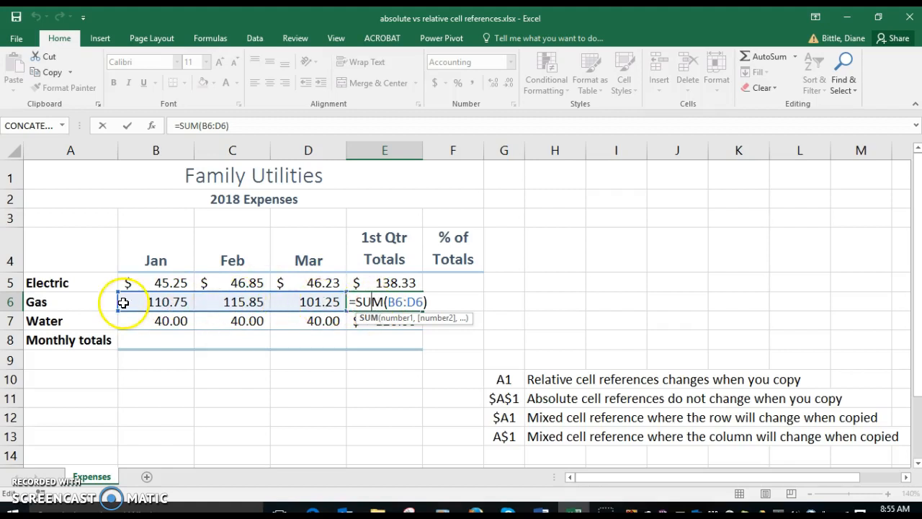
pyautogui.press('Return')
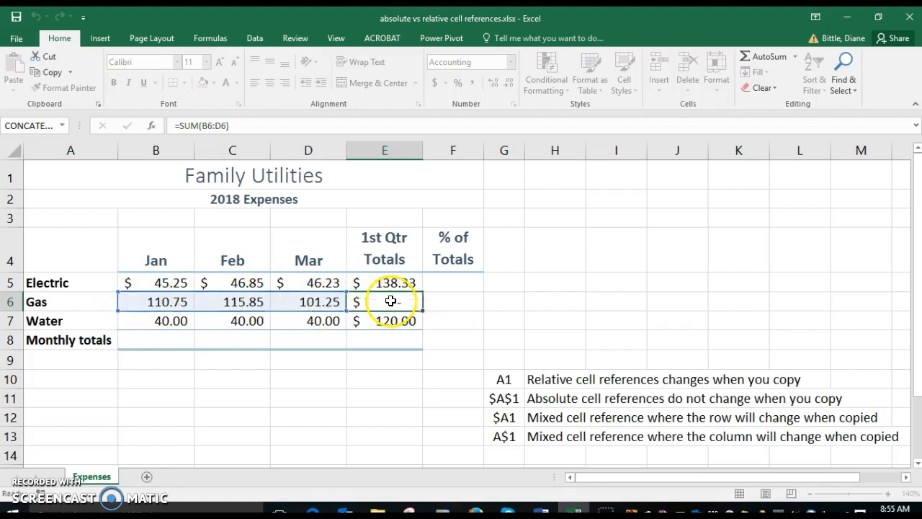
# Total the Jan column in B8 with AutoSum over B5:B7 and copy the formula across through E8
pyautogui.click(452, 282)
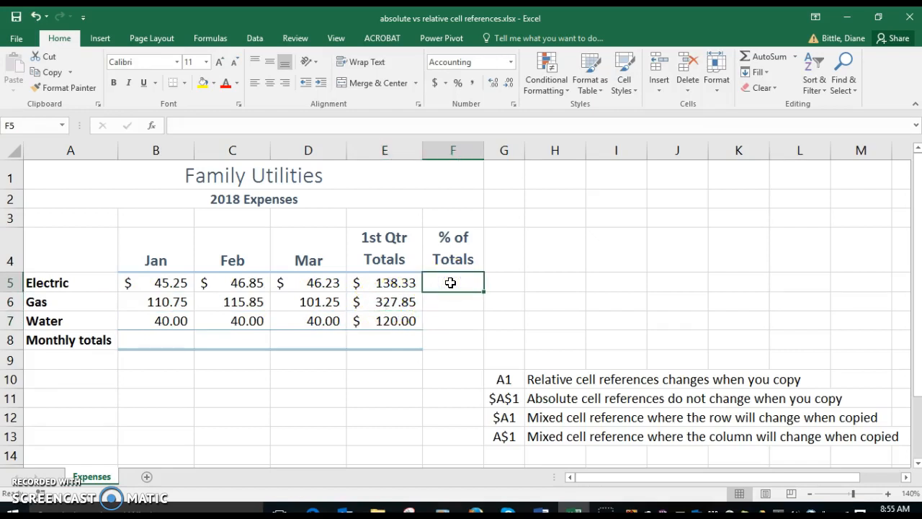
pyautogui.click(147, 339)
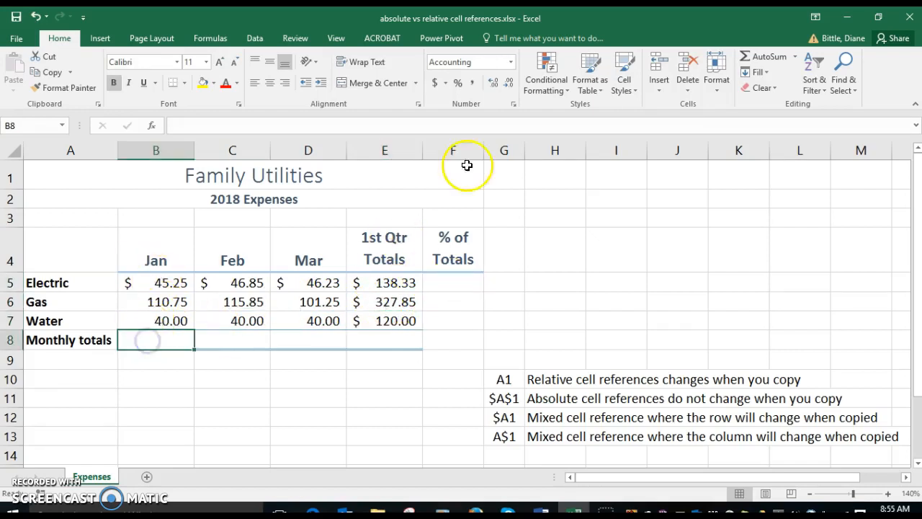
pyautogui.click(770, 57)
pyautogui.press('Return')
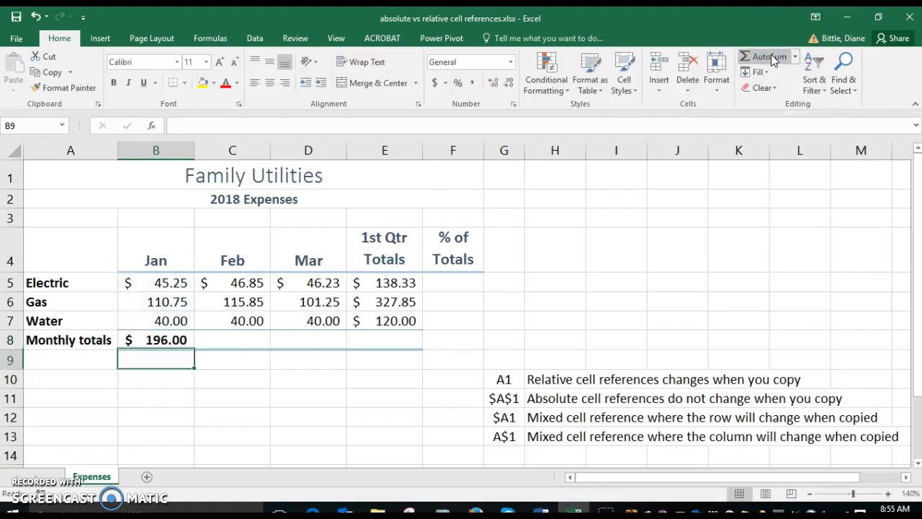
pyautogui.click(151, 340)
pyautogui.moveTo(196, 349); pyautogui.dragTo(397, 350)
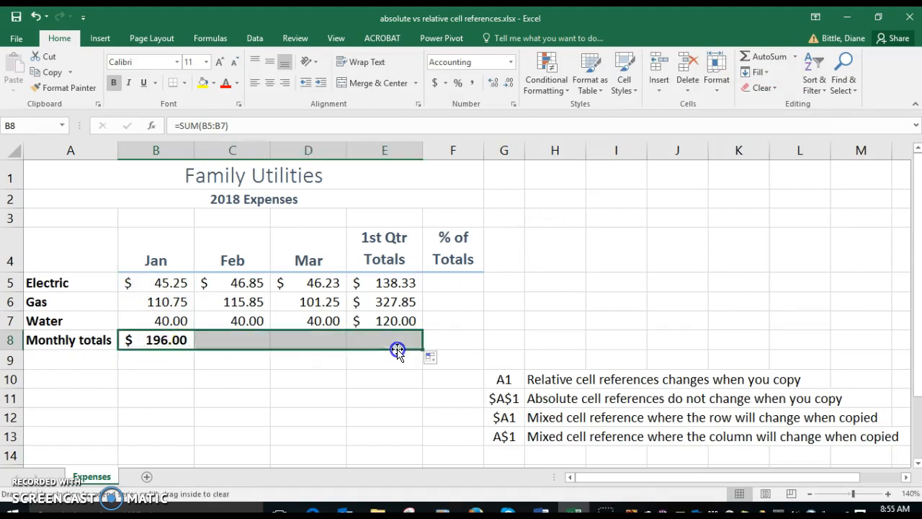
# Examine the column references in the Monthly totals formulas for Jan, Feb and Mar in B8 through D8
pyautogui.doubleClick(153, 339)
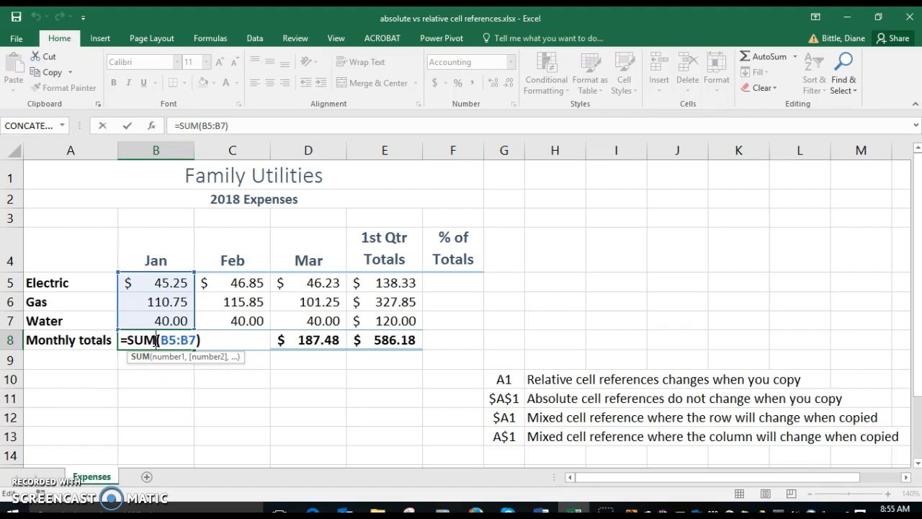
pyautogui.press('Return')
pyautogui.click(153, 340)
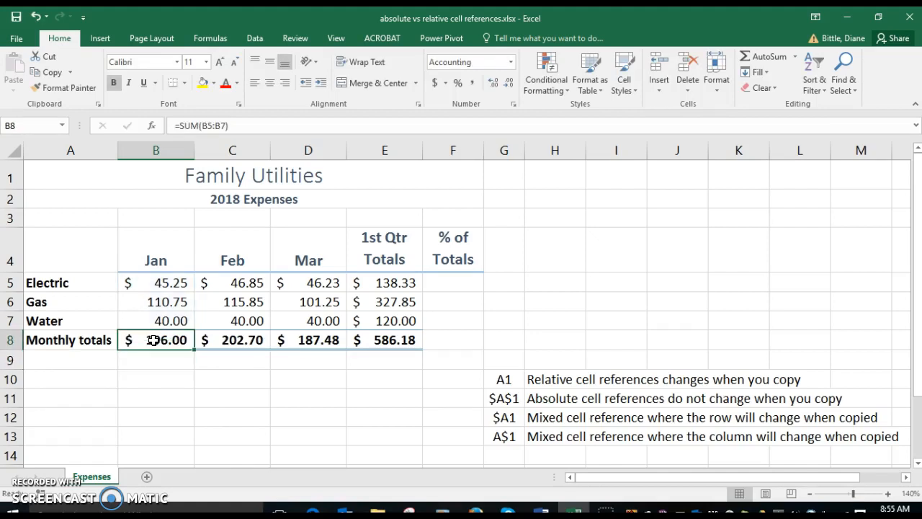
pyautogui.press('Right')
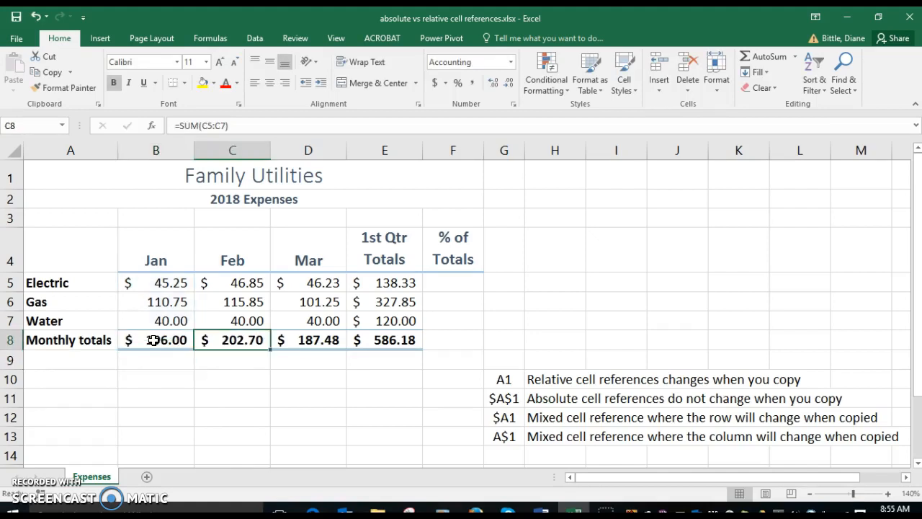
pyautogui.doubleClick(241, 341)
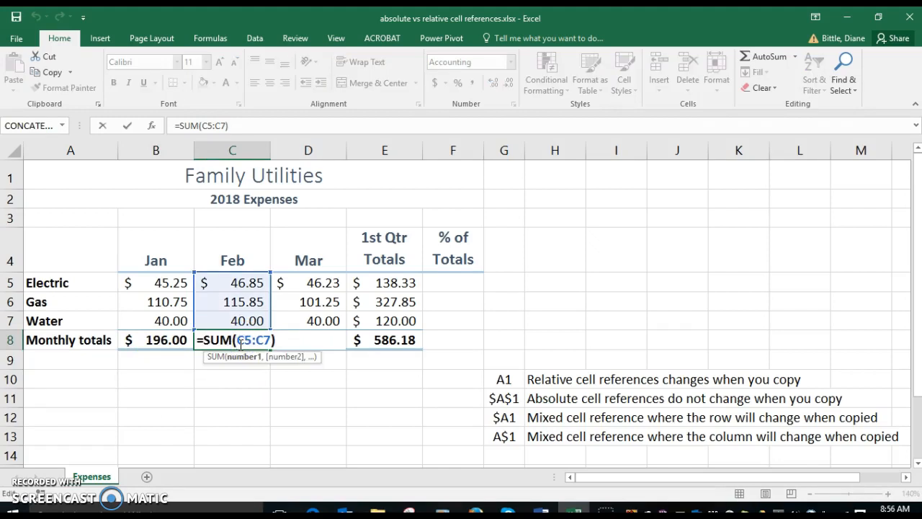
pyautogui.press('Tab')
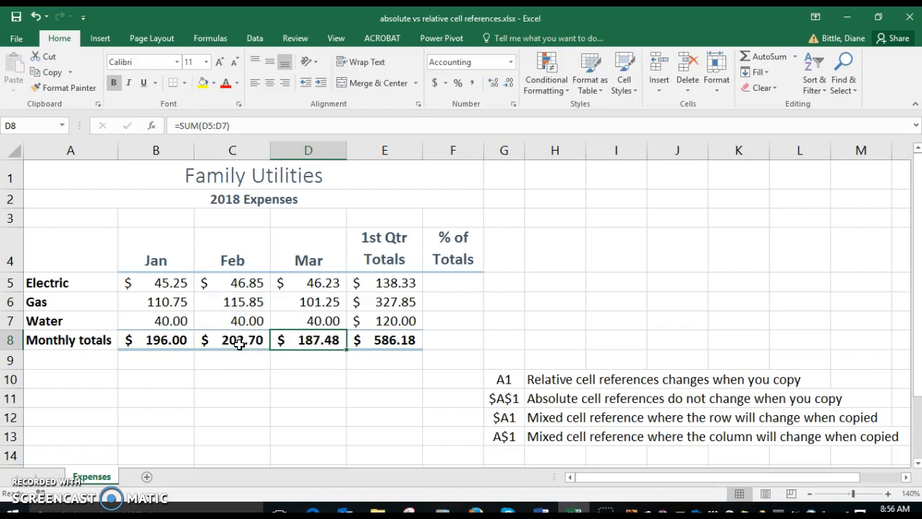
pyautogui.doubleClick(308, 341)
pyautogui.press('Tab')
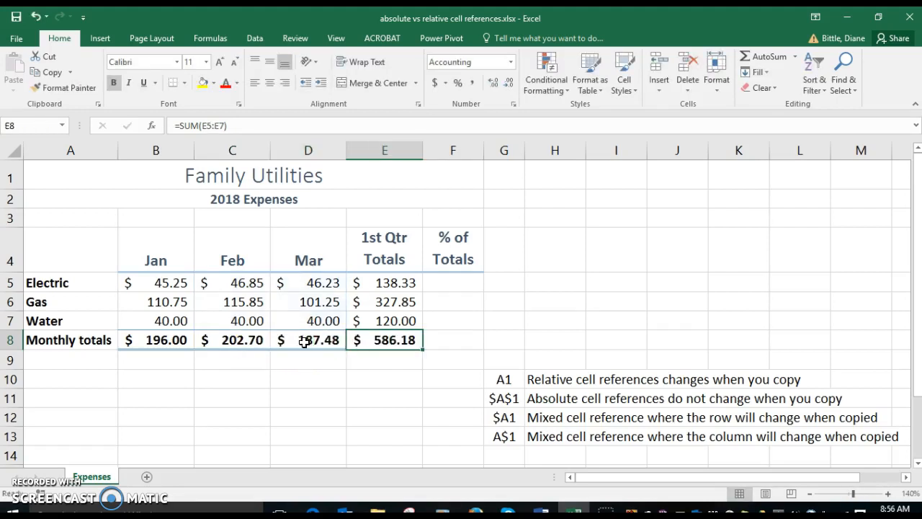
pyautogui.click(301, 343)
# Enter the formula =E5/E8 in F5 to calculate Electric's share of the quarter total
pyautogui.click(474, 283)
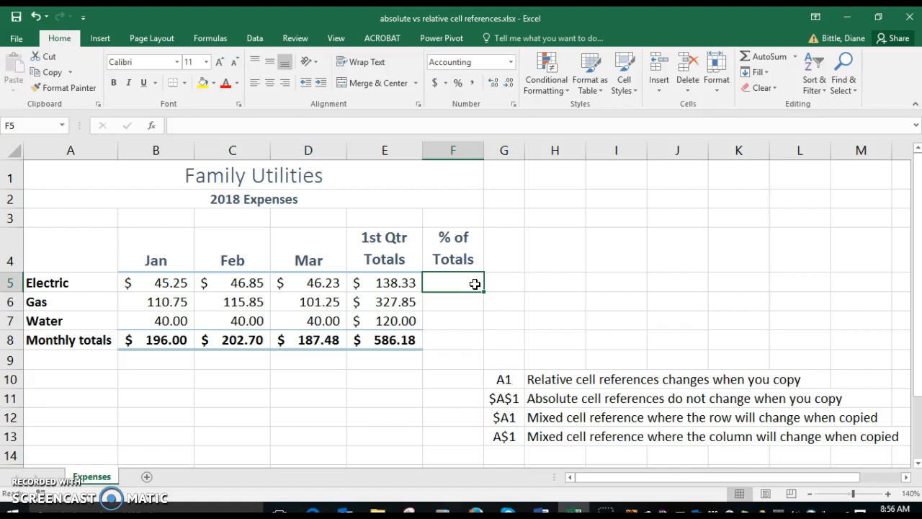
pyautogui.write('=')
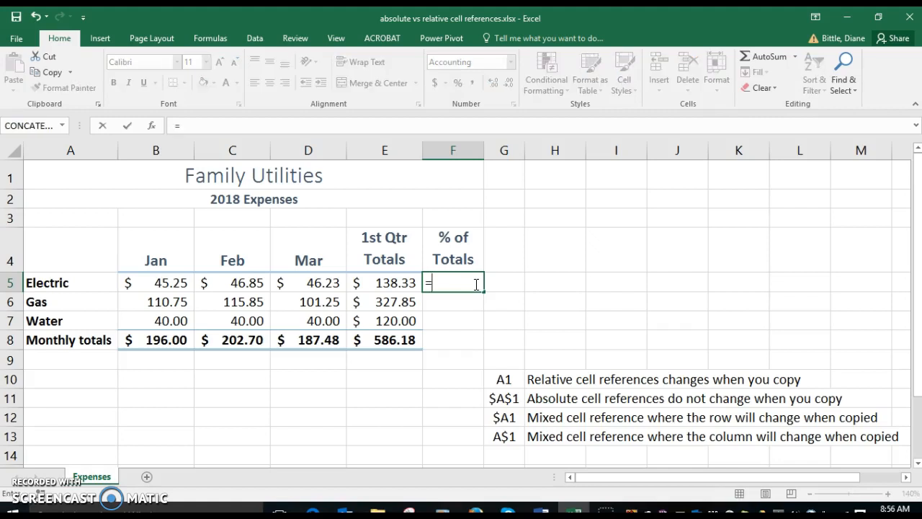
pyautogui.click(396, 282)
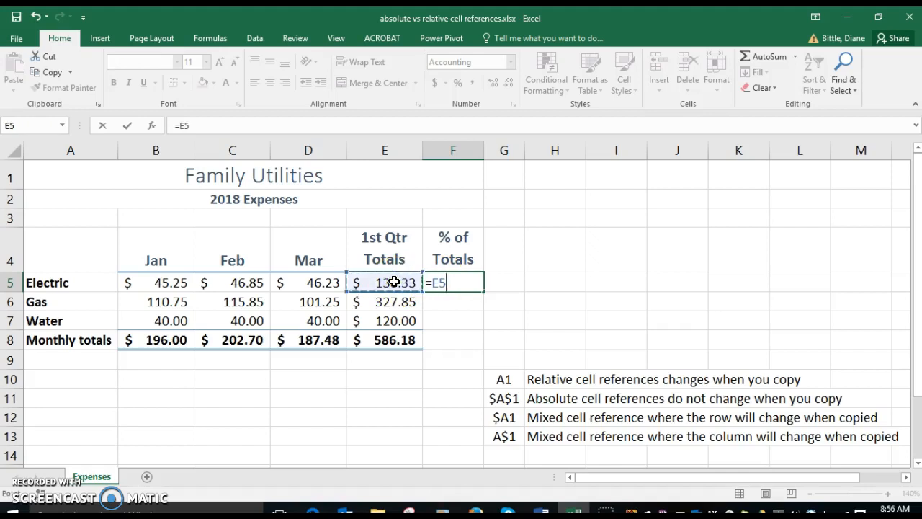
pyautogui.write('/')
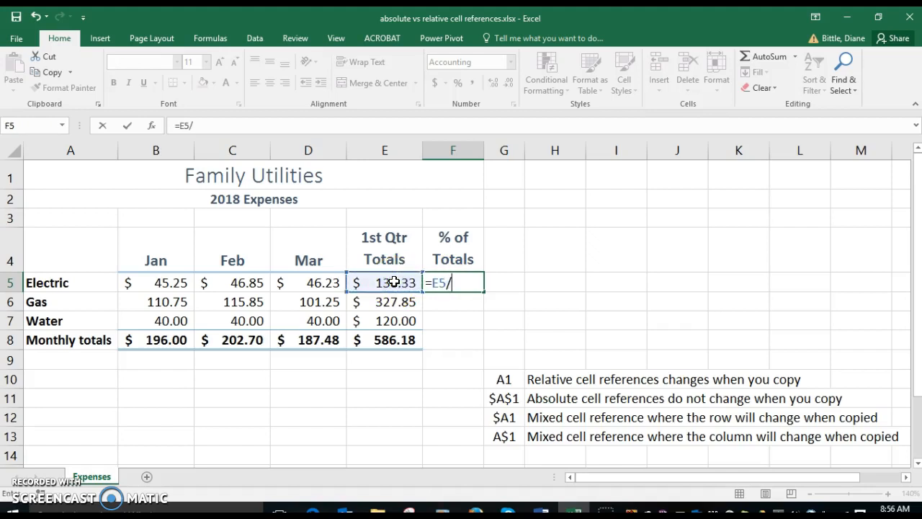
pyautogui.click(391, 343)
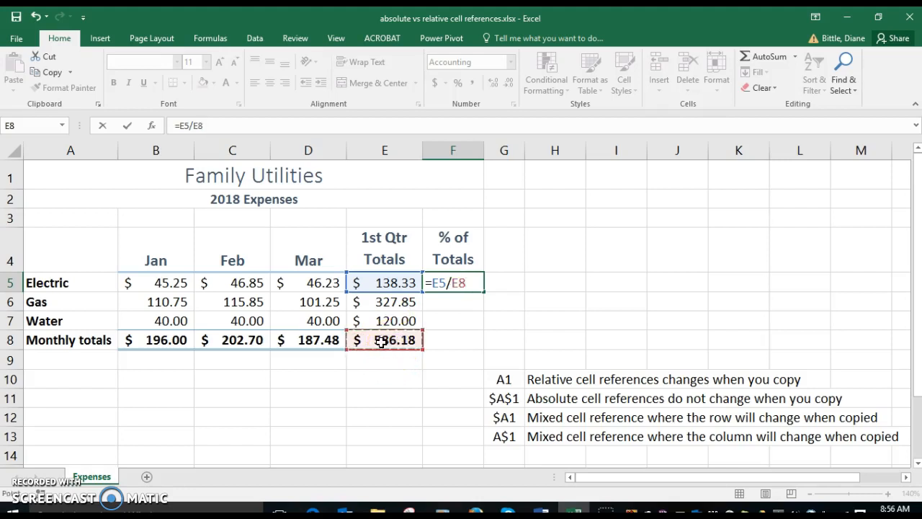
pyautogui.click(127, 127)
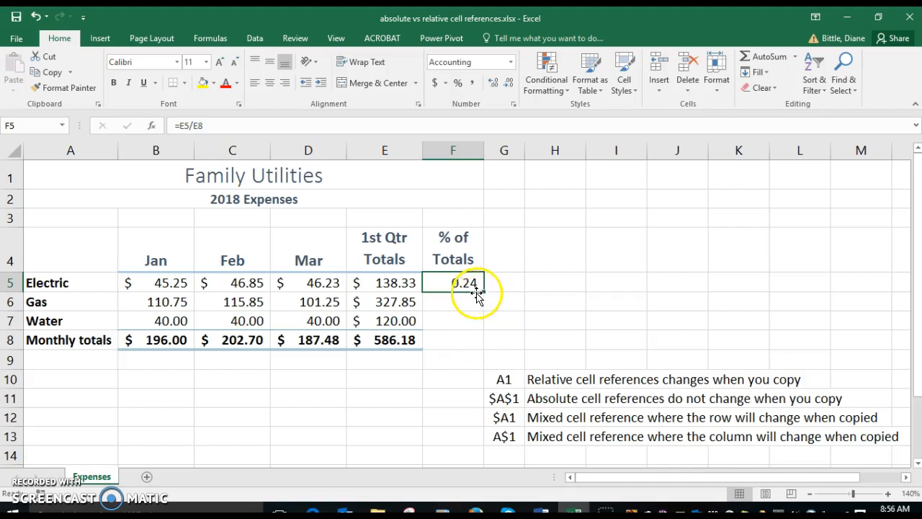
# Format Electric's share in F5 as a percentage and copy its formula down through F7
pyautogui.click(458, 83)
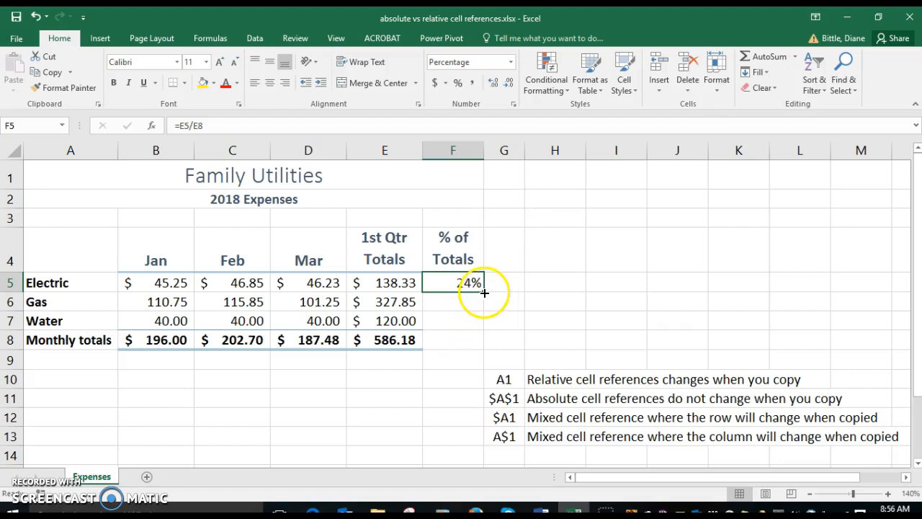
pyautogui.moveTo(484, 292); pyautogui.dragTo(479, 329)
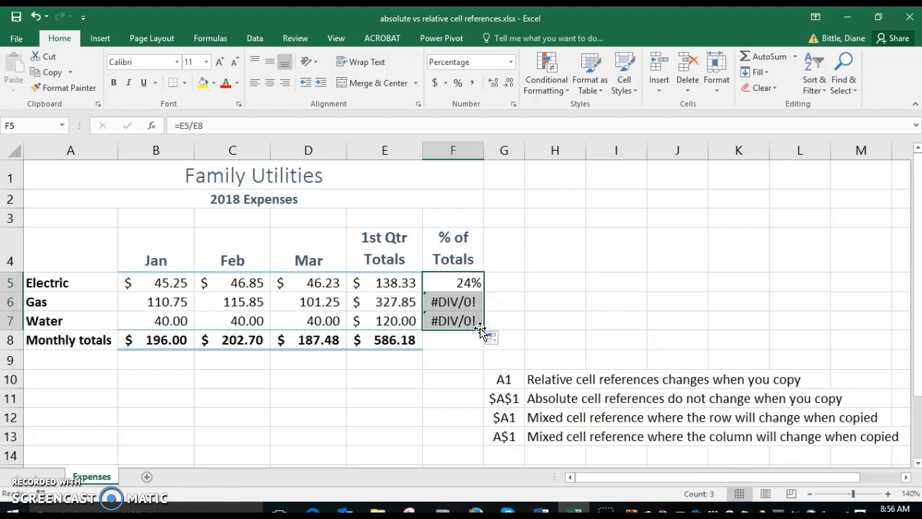
# Examine which cells the % of Totals formulas for Electric in F5 and Gas in F6 refer to
pyautogui.click(444, 301)
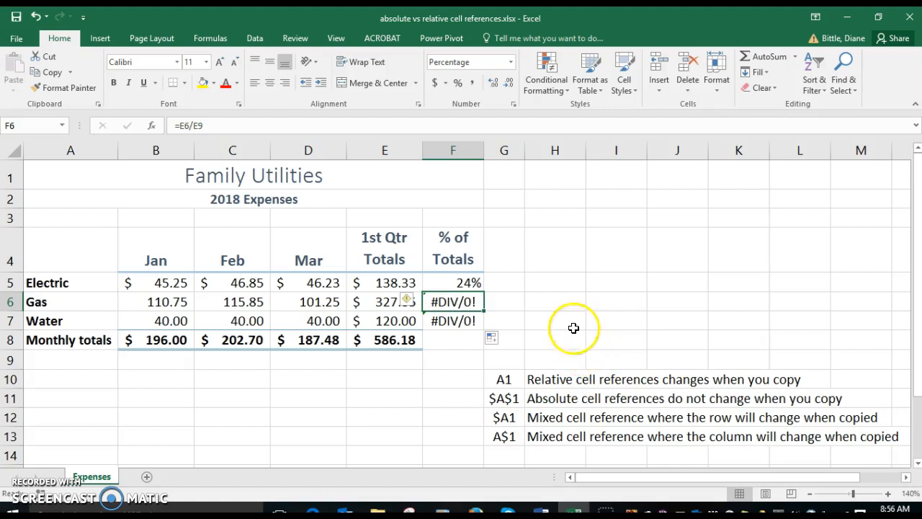
pyautogui.click(463, 283)
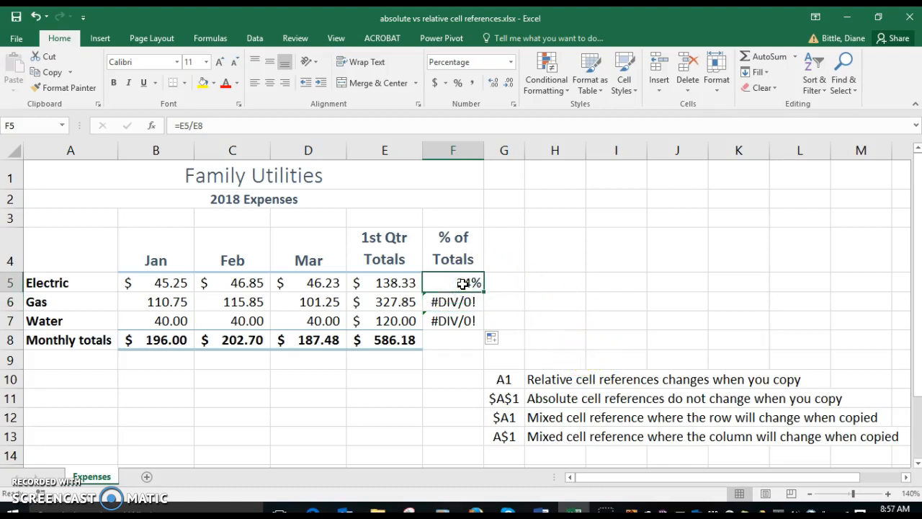
pyautogui.doubleClick(462, 284)
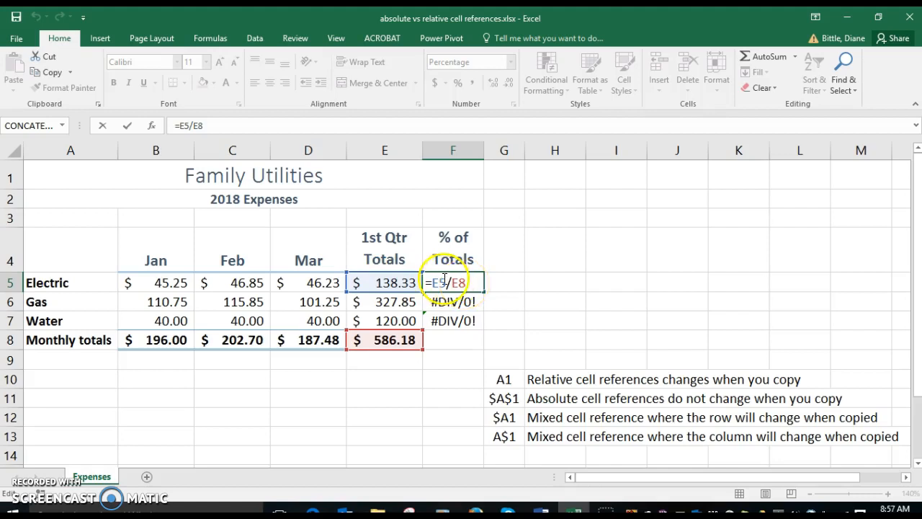
pyautogui.click(395, 302)
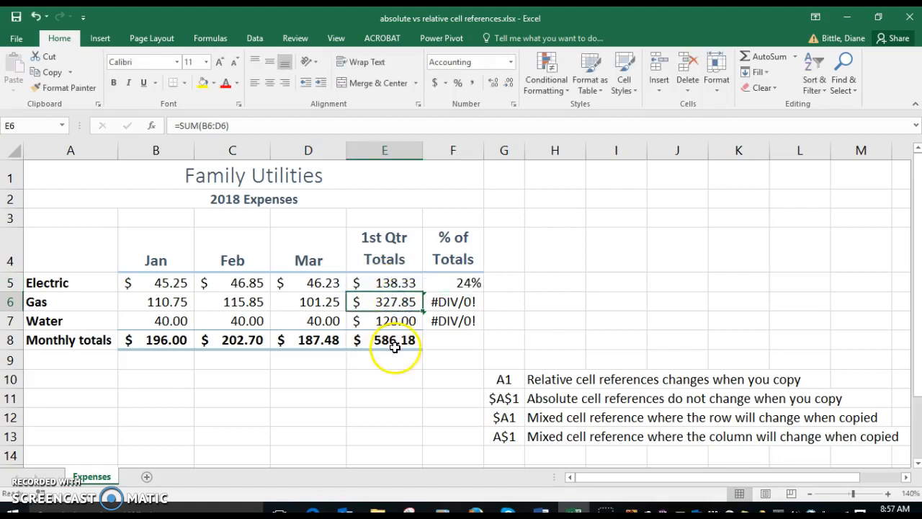
pyautogui.click(455, 281)
pyautogui.doubleClick(452, 286)
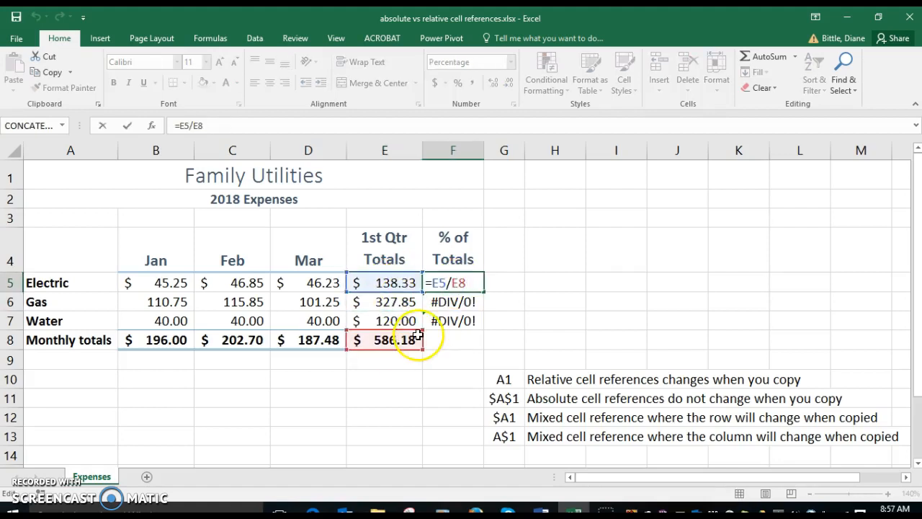
pyautogui.press('Return')
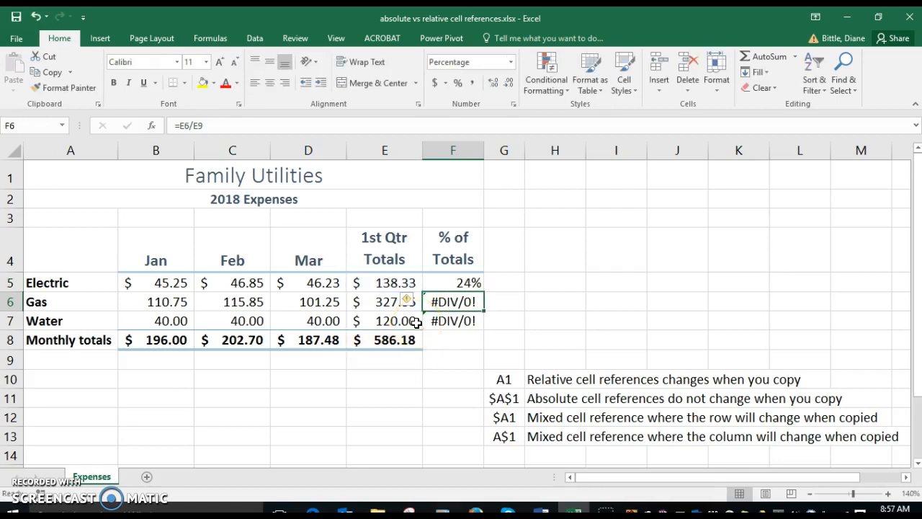
pyautogui.doubleClick(469, 301)
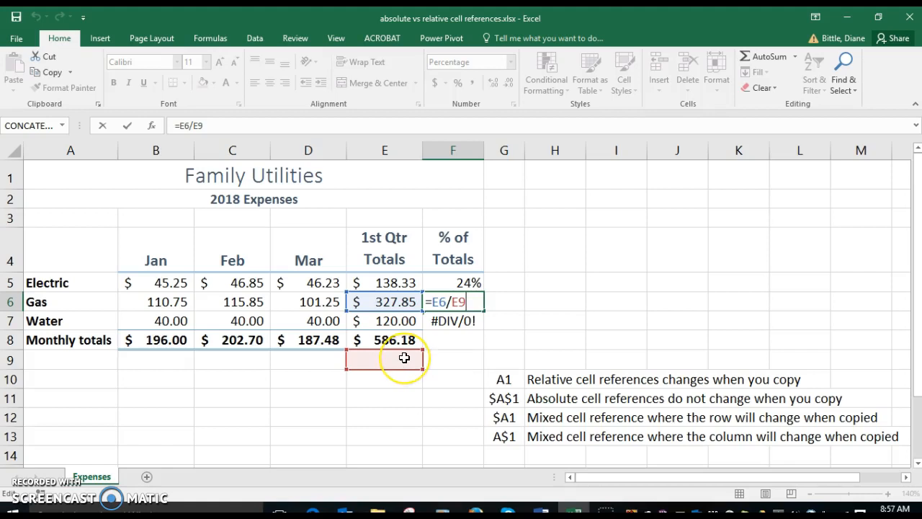
pyautogui.press('Return')
# Make the E8 reference in F5 absolute so the formula reads =E5/$E$8, and copy it down through F7
pyautogui.press('Up')
pyautogui.press('Up')
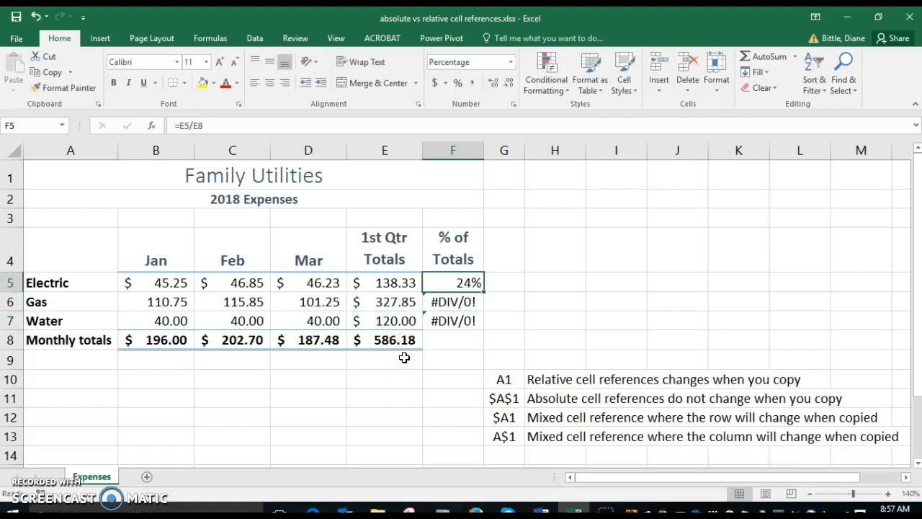
pyautogui.doubleClick(462, 282)
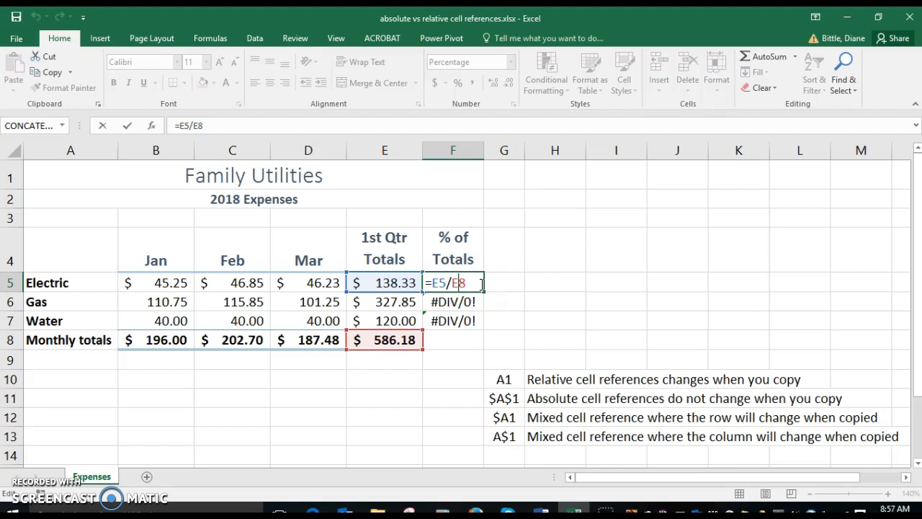
pyautogui.click(465, 284)
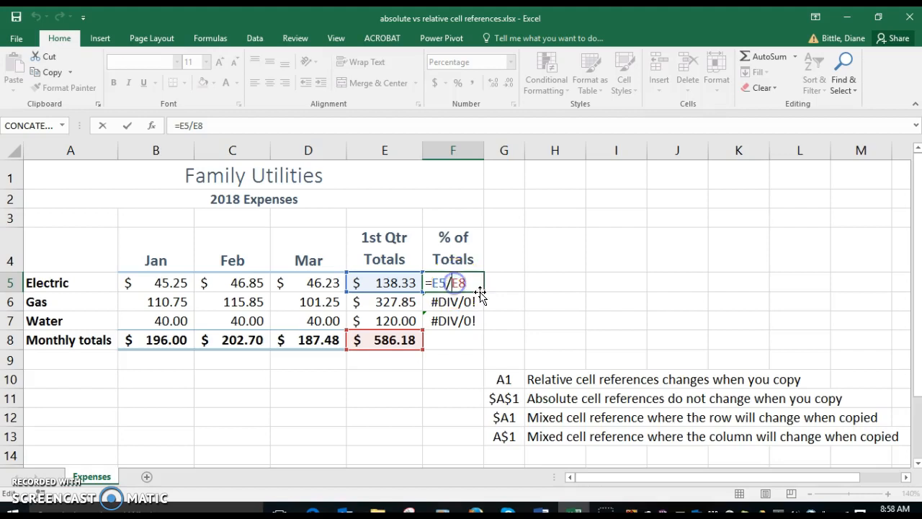
pyautogui.click(458, 281)
pyautogui.press('F4')
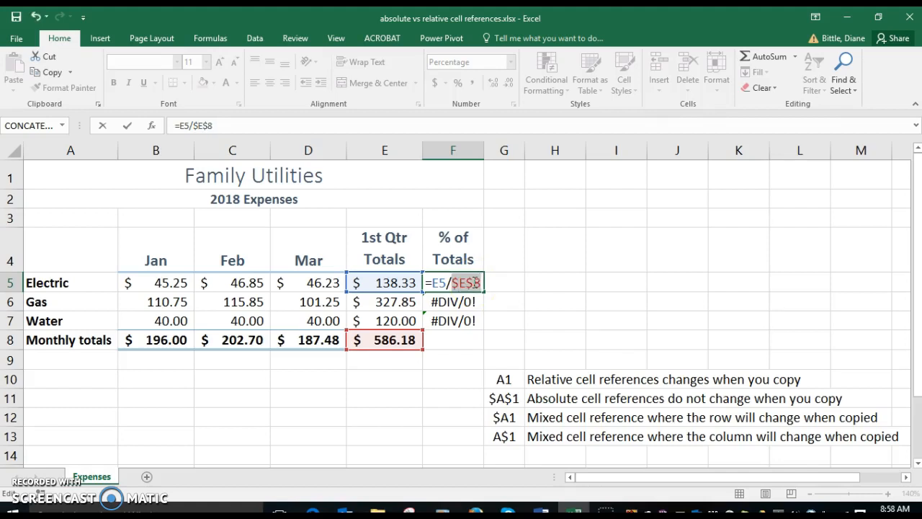
pyautogui.click(565, 301)
pyautogui.press('Return')
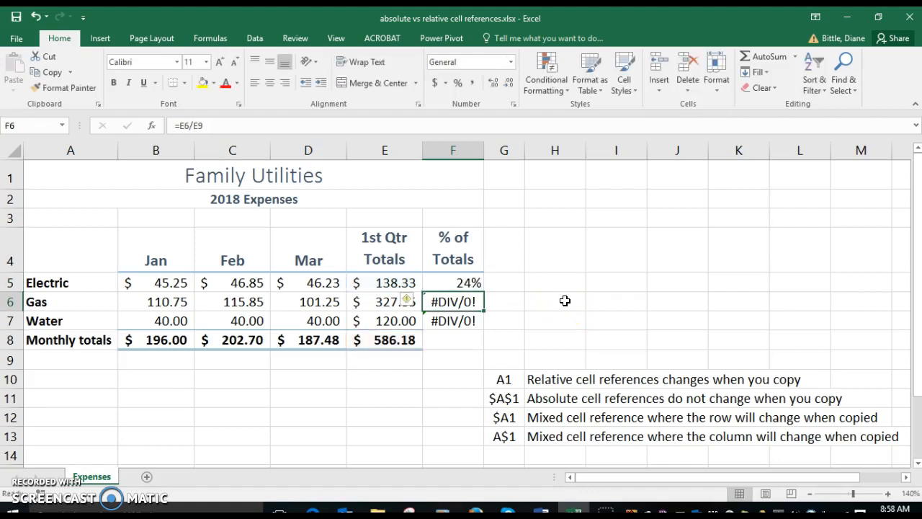
pyautogui.click(466, 283)
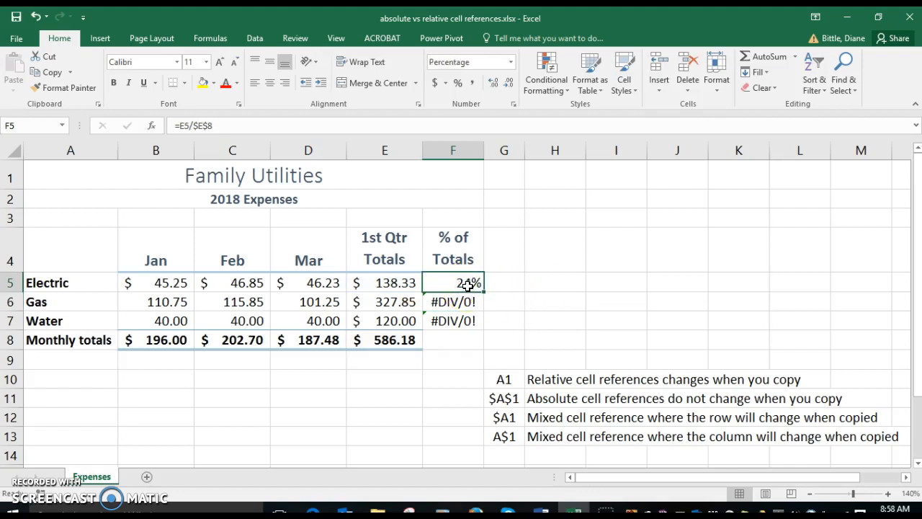
pyautogui.moveTo(480, 293); pyautogui.dragTo(481, 331)
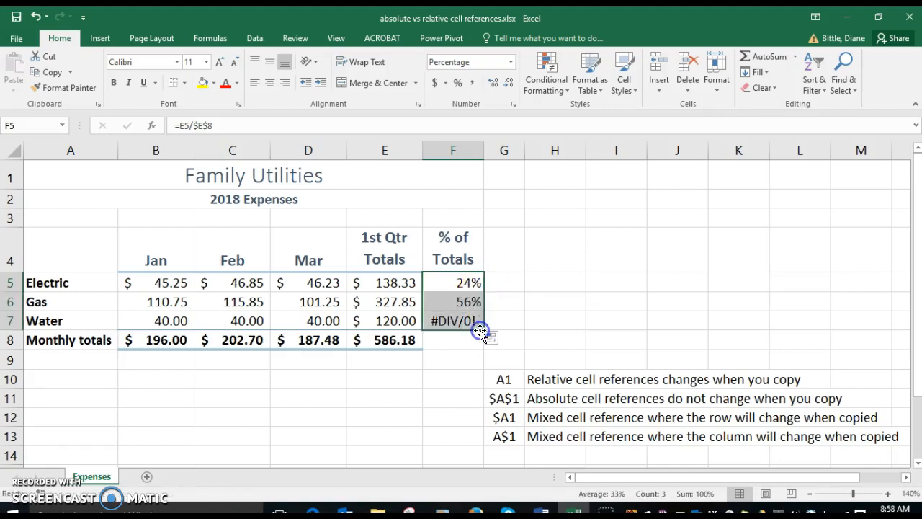
# Examine the relative and absolute references in the % of Totals formulas for Electric, Gas and Water in F5 through F7
pyautogui.click(466, 283)
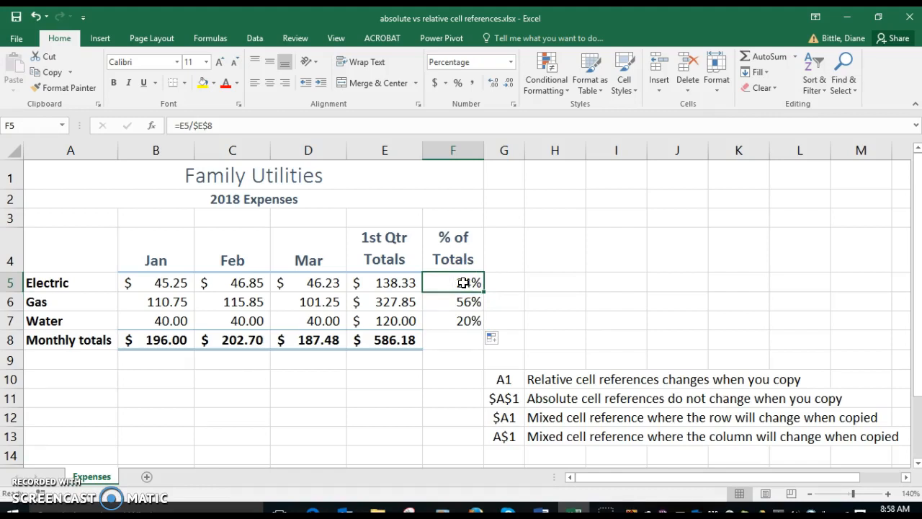
pyautogui.doubleClick(463, 283)
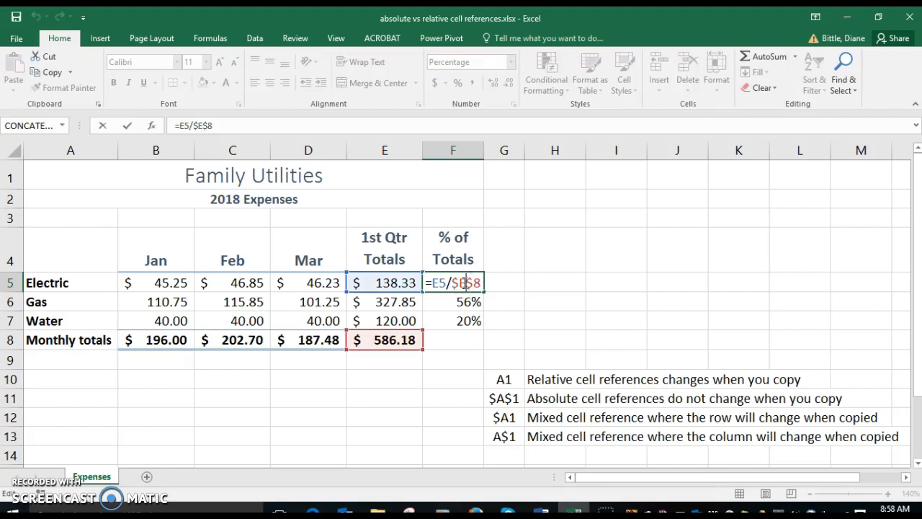
pyautogui.press('Return')
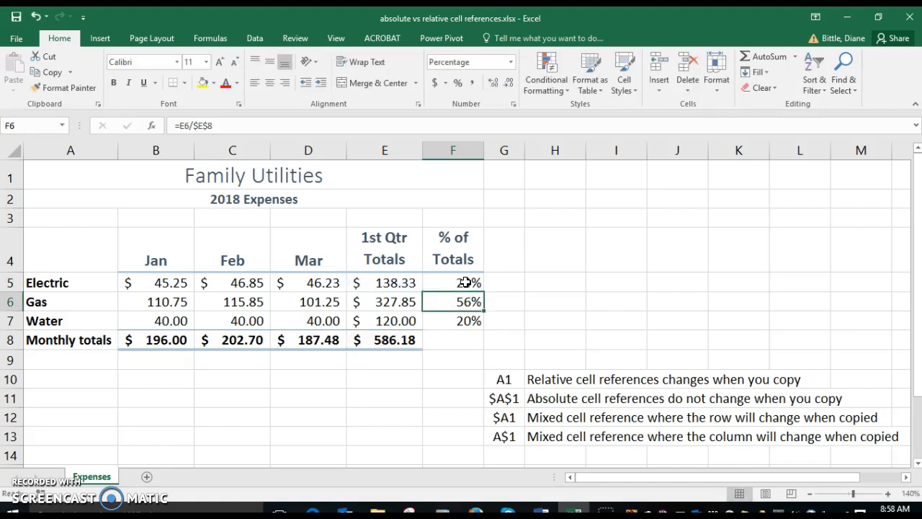
pyautogui.doubleClick(464, 301)
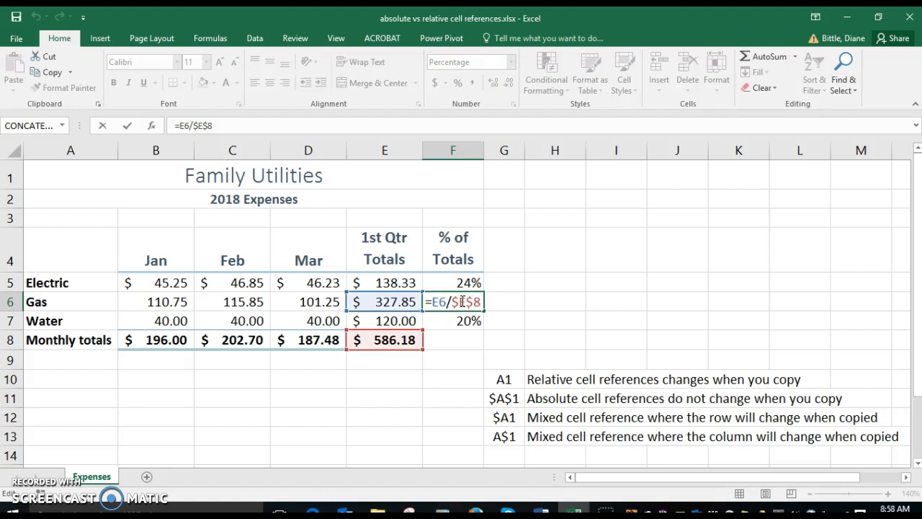
pyautogui.press('Return')
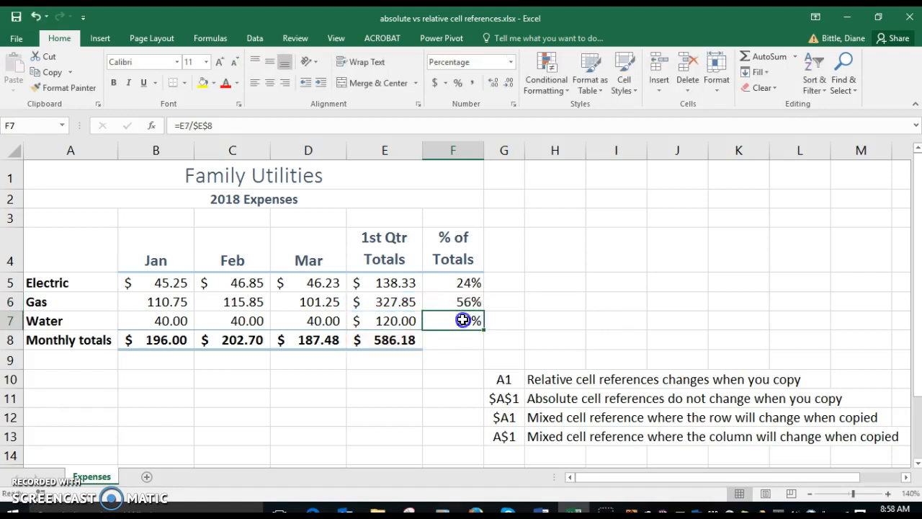
pyautogui.doubleClick(460, 321)
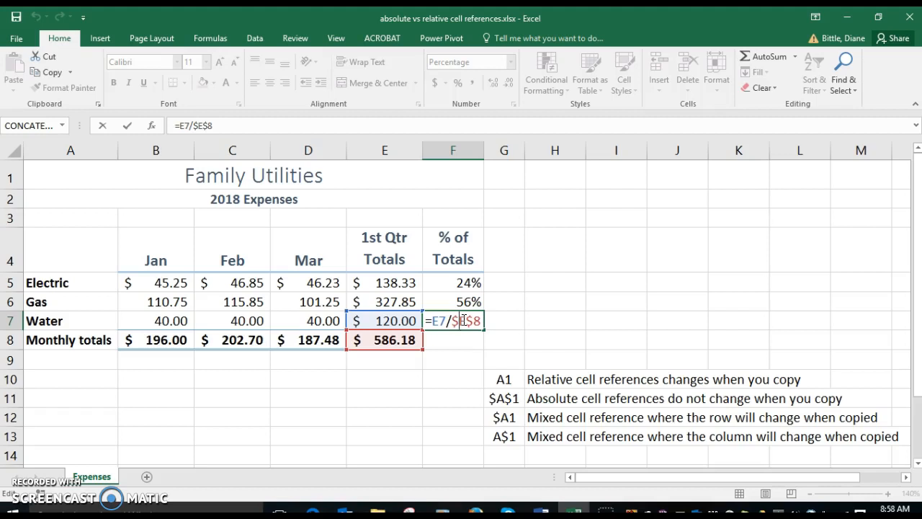
pyautogui.press('Return')
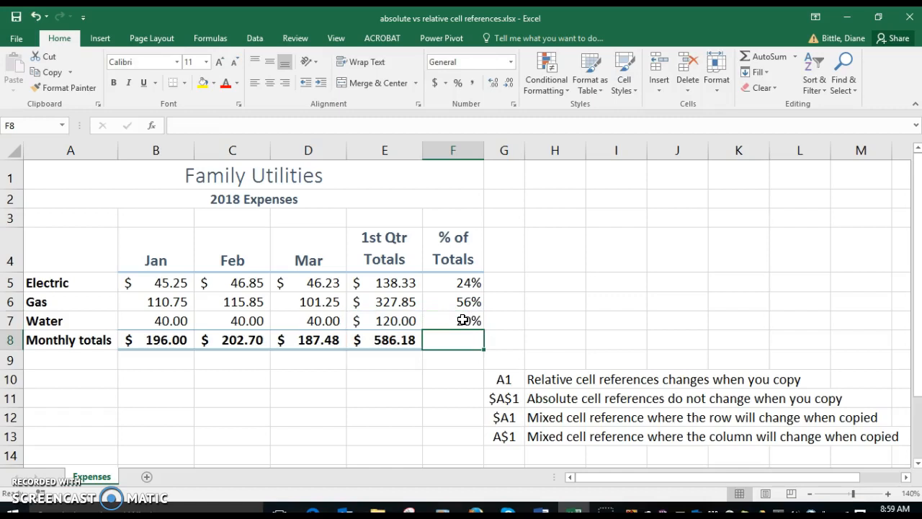
# Review the reference-type notes in rows 10 through 13, comparing the mixed forms $A1 and A$1 with relative and absolute references
pyautogui.click(508, 418)
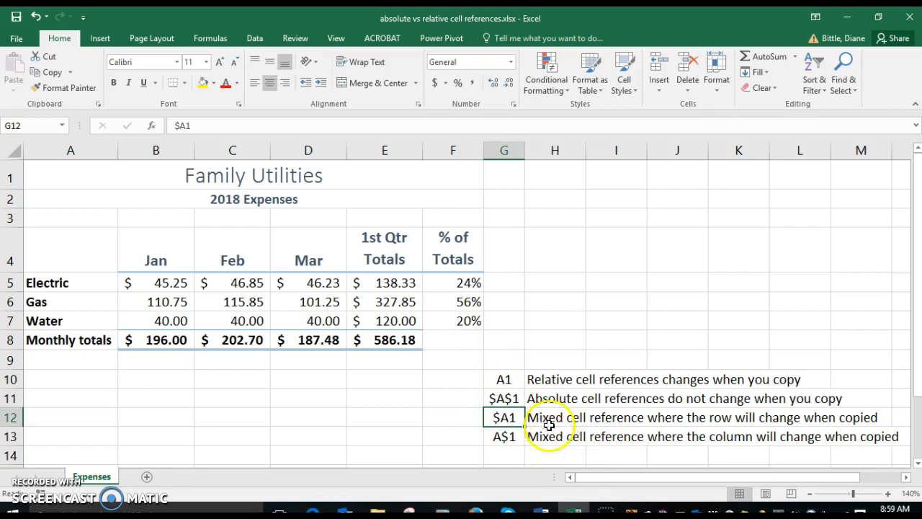
pyautogui.click(507, 438)
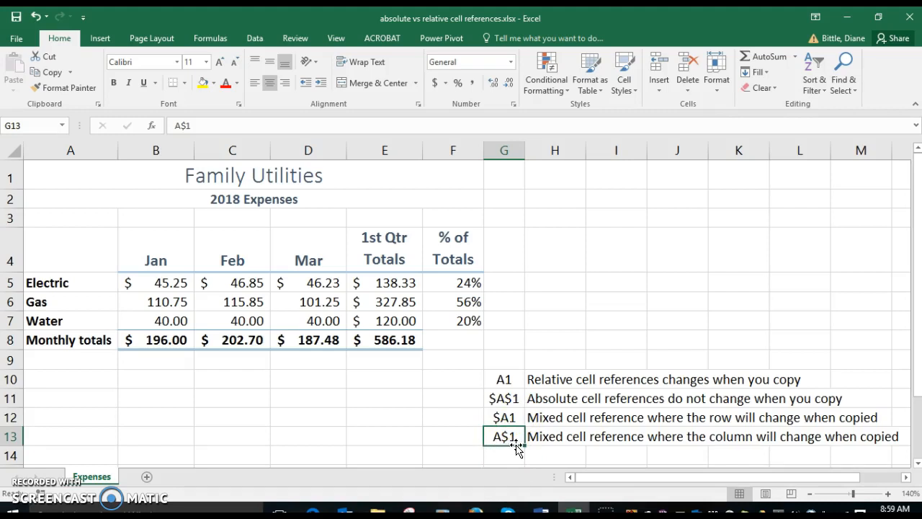
pyautogui.click(509, 420)
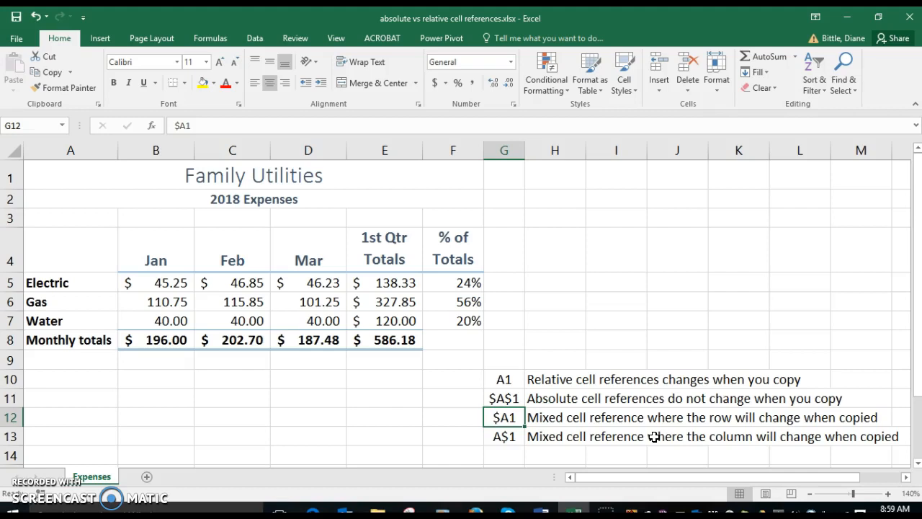
pyautogui.click(507, 437)
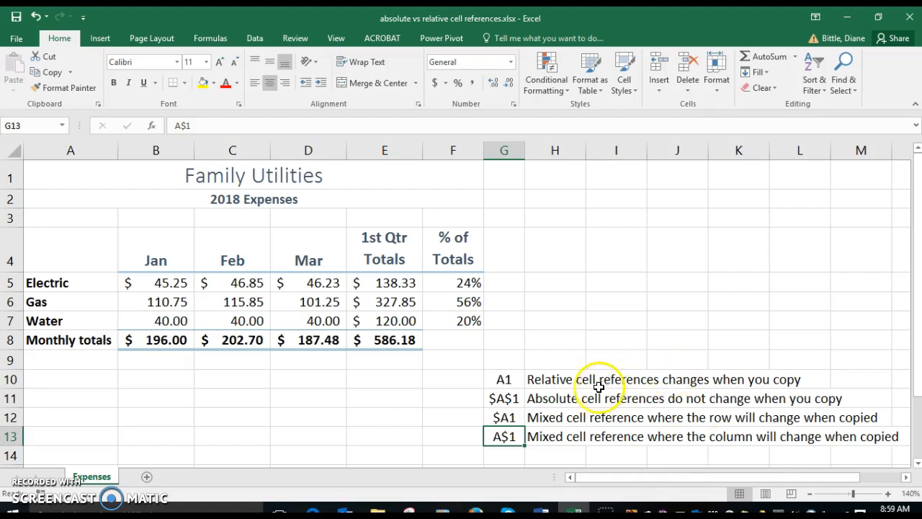
pyautogui.click(539, 372)
pyautogui.click(540, 395)
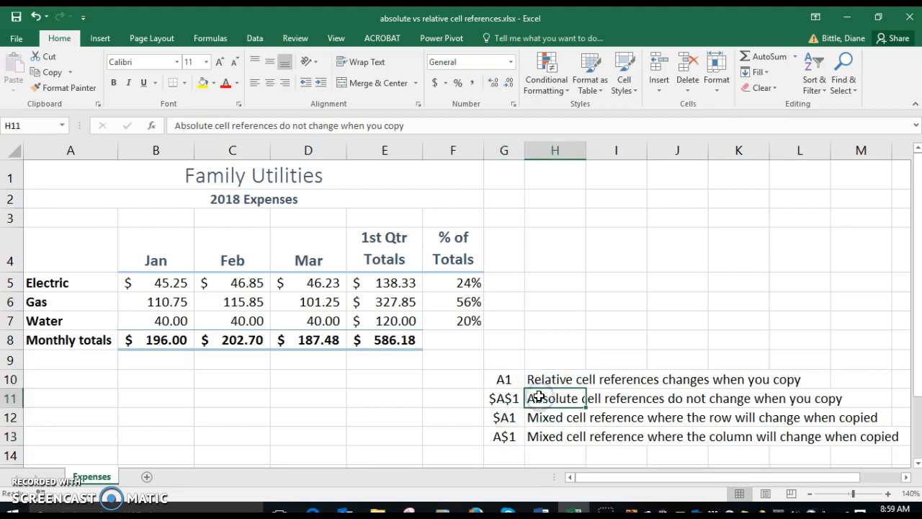